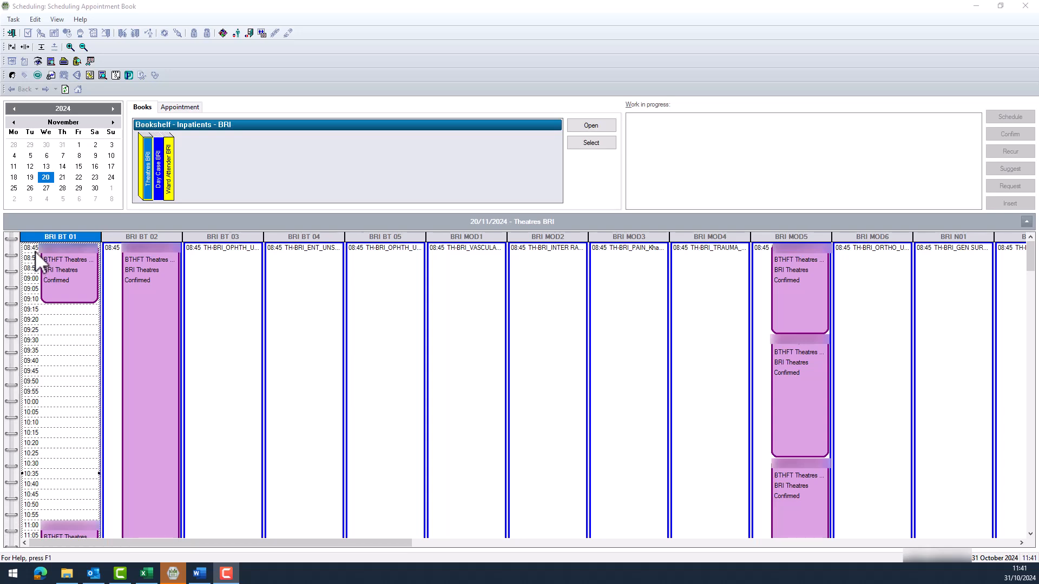
Start the Shuffle action from the 08:45 confirmed appointment in the BRI BT 01 theatre on 20/11/2024
{"action": "left_click", "coordinate": [36, 329]}
{"action": "left_click", "coordinate": [40, 432]}
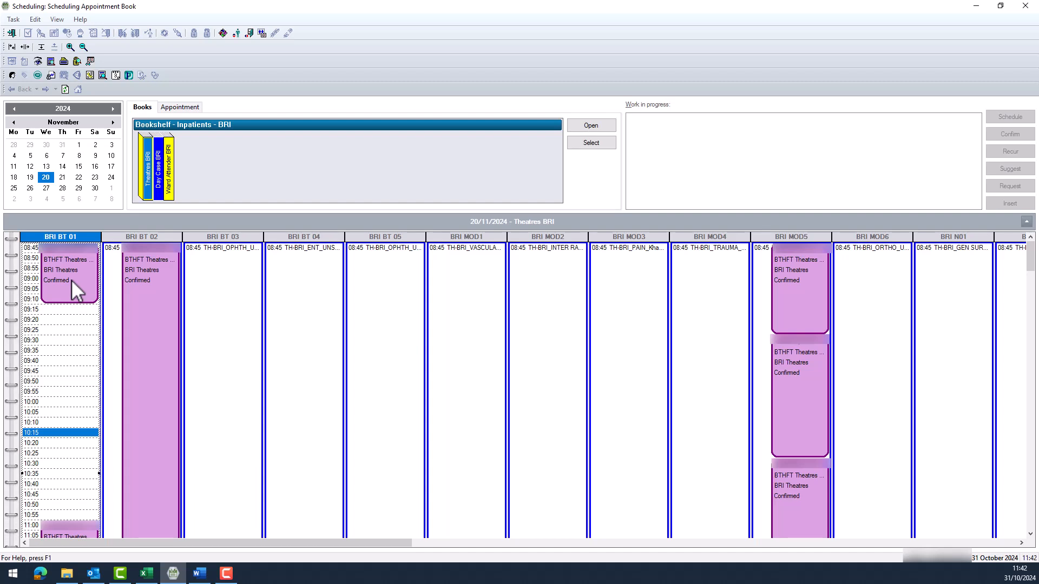
{"action": "right_click", "coordinate": [71, 279]}
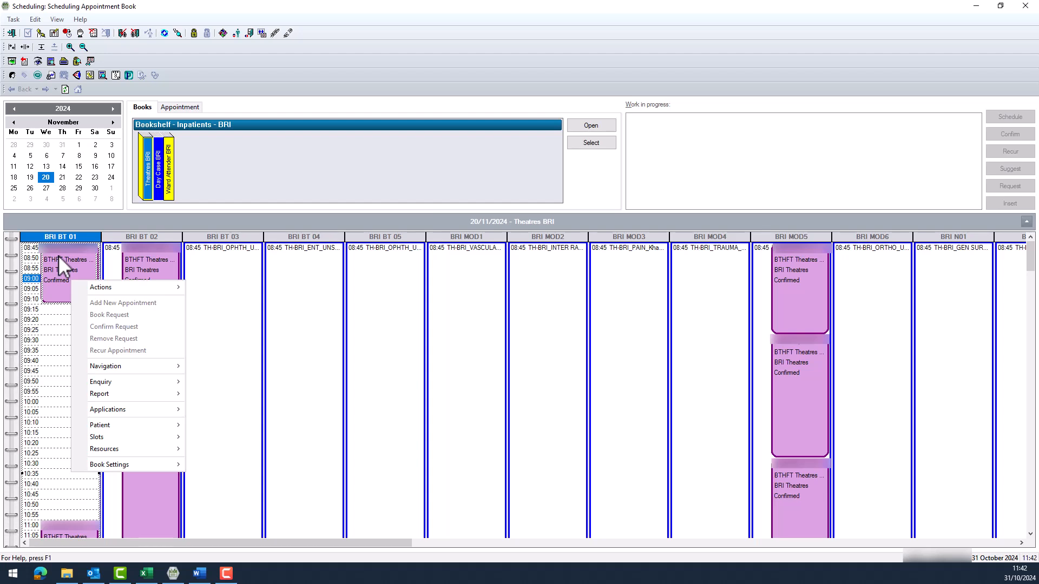
{"action": "mouse_move", "coordinate": [100, 290]}
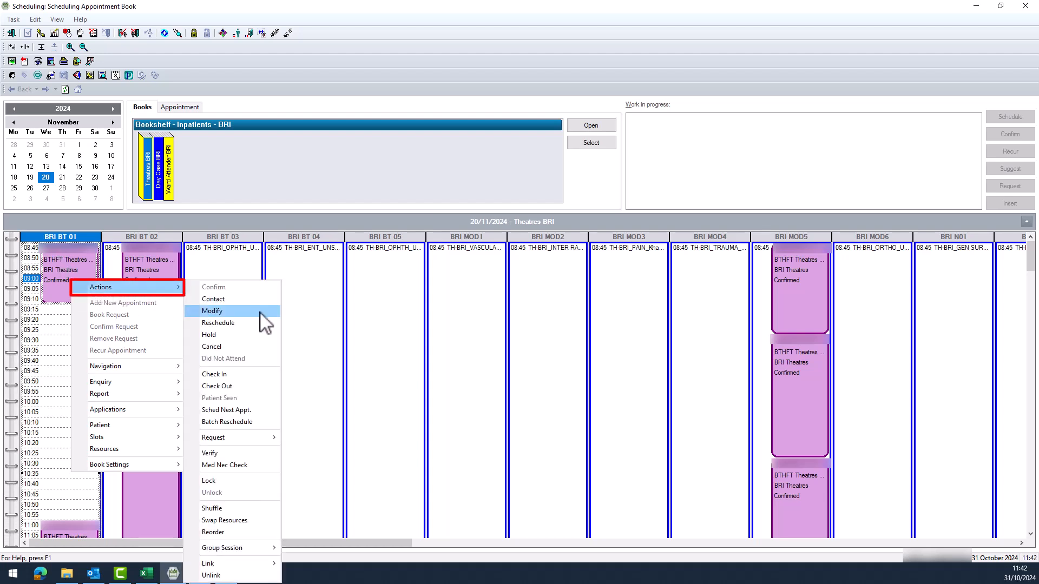
{"action": "left_click", "coordinate": [224, 512]}
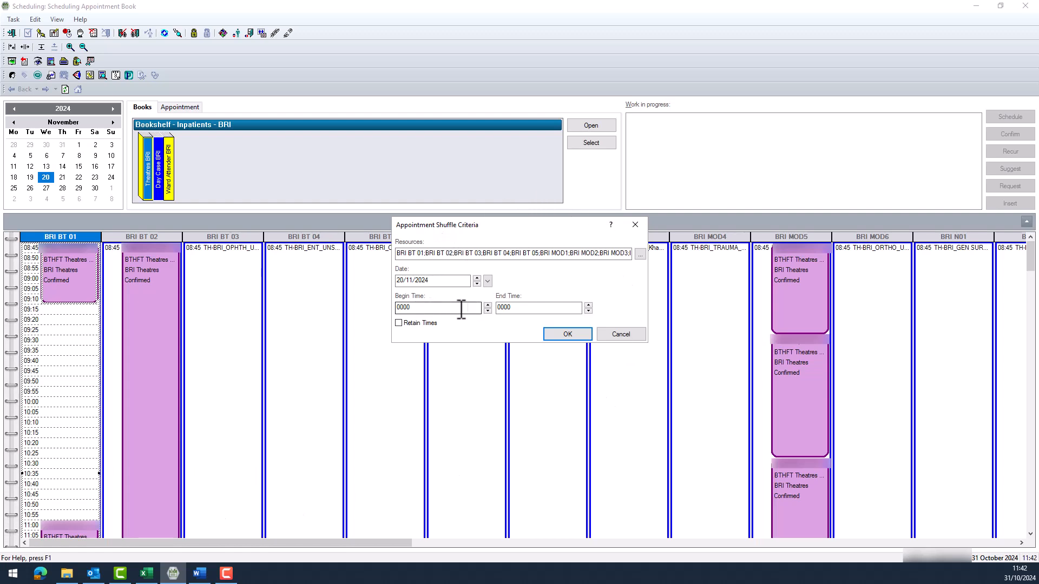
Set the shuffle criteria to begin time 0845 and end time 1730, and load the appointments
{"action": "left_click", "coordinate": [431, 308]}
{"action": "left_click_drag", "start_coordinate": [363, 311], "coordinate": [352, 312]}
{"action": "type", "text": "0845"}
{"action": "double_click", "coordinate": [534, 308]}
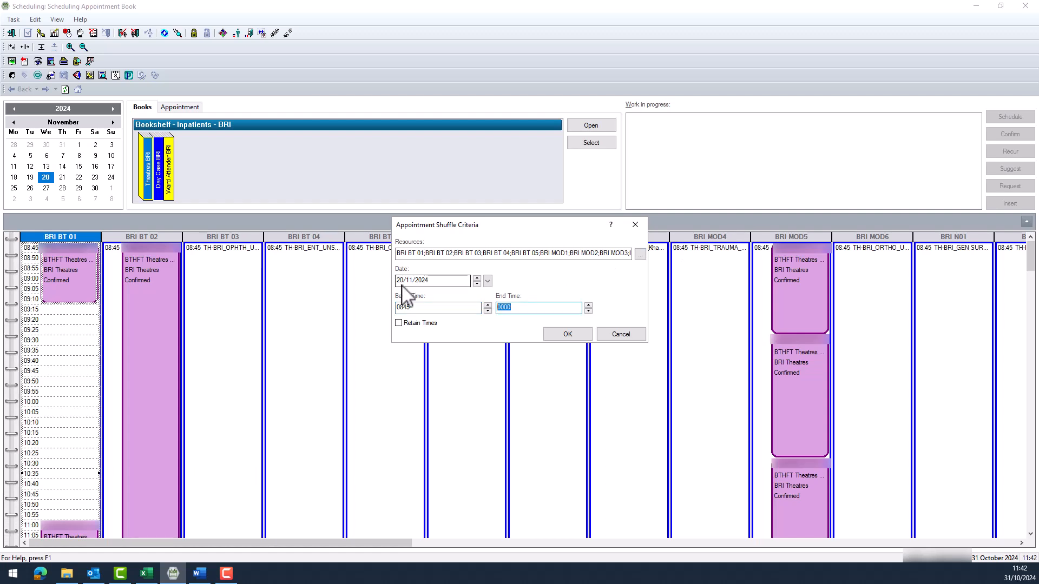
{"action": "type", "text": "1730"}
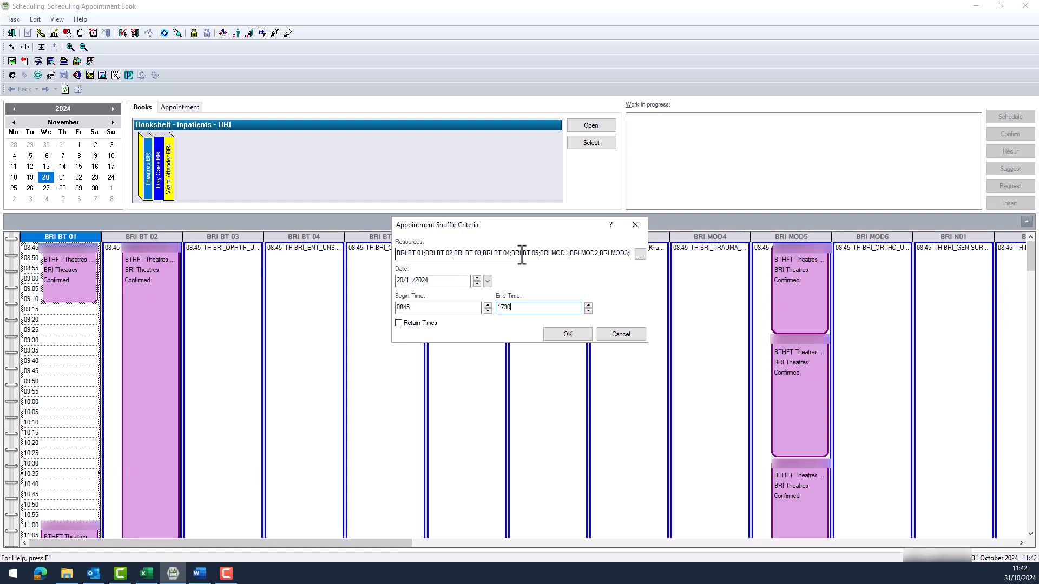
{"action": "left_click", "coordinate": [567, 334]}
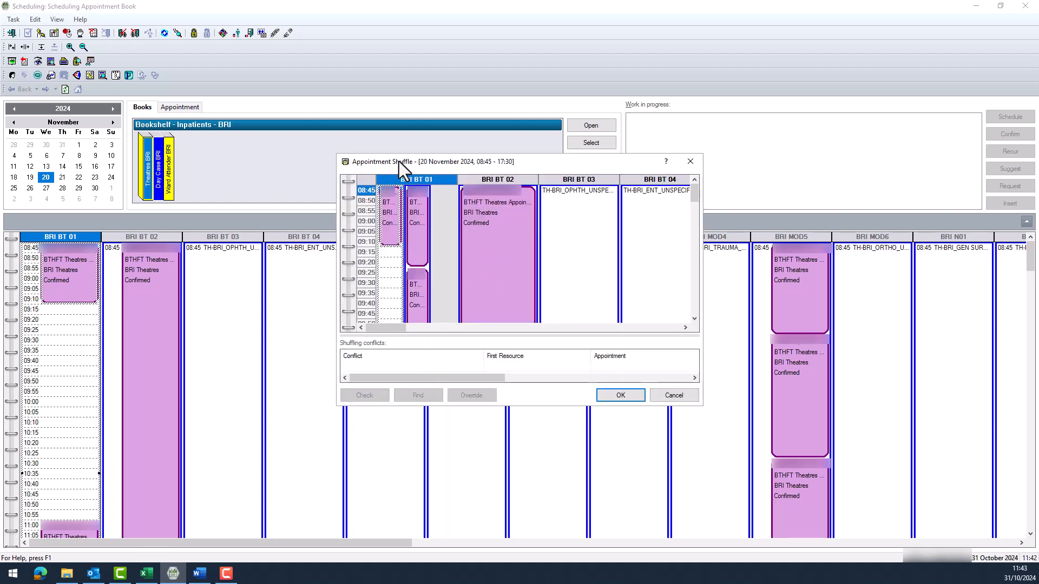
Enlarge the Appointment Shuffle window to nearly full screen and widen the BRI BT 01 column to fill the grid
{"action": "left_click_drag", "start_coordinate": [492, 161], "coordinate": [174, 17]}
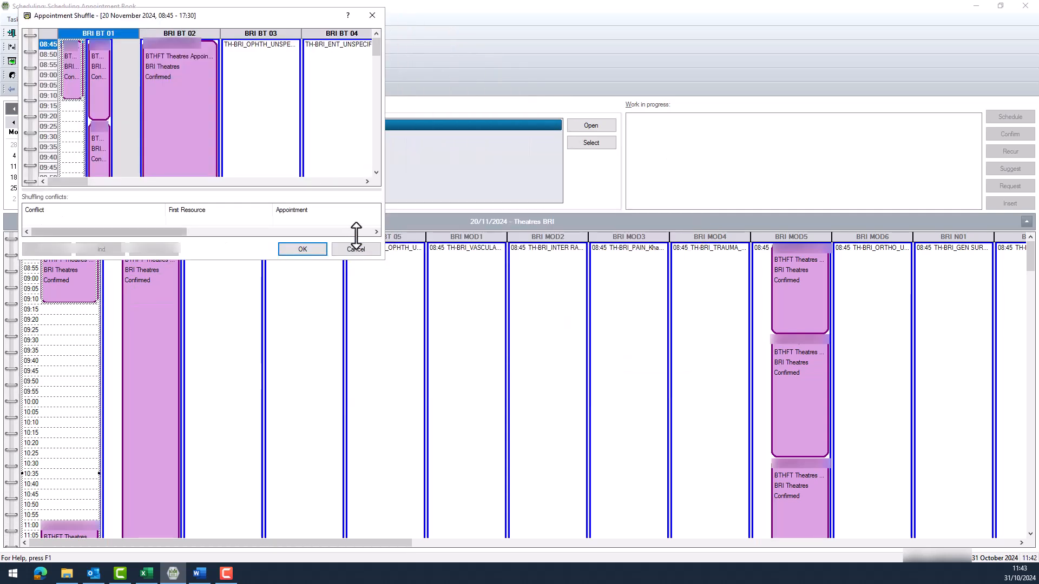
{"action": "left_click_drag", "start_coordinate": [384, 259], "coordinate": [1005, 544]}
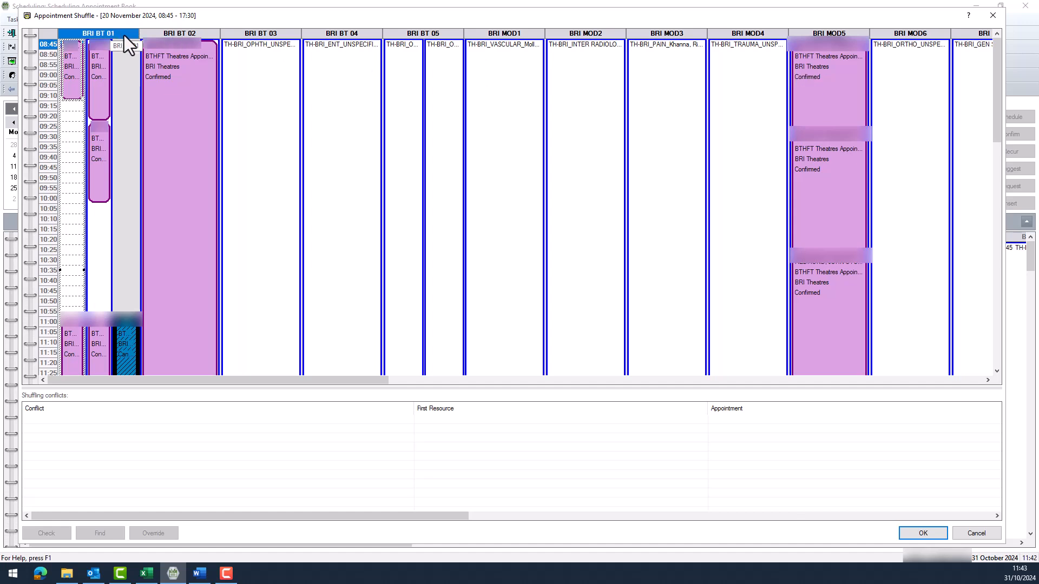
{"action": "left_click_drag", "start_coordinate": [141, 34], "coordinate": [845, 38]}
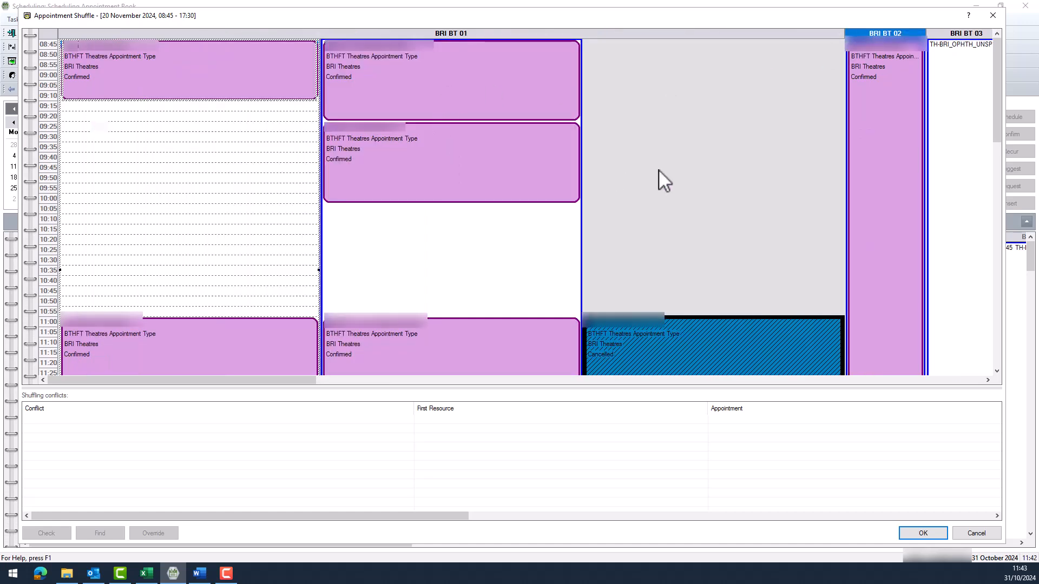
{"action": "left_click_drag", "start_coordinate": [844, 33], "coordinate": [992, 33]}
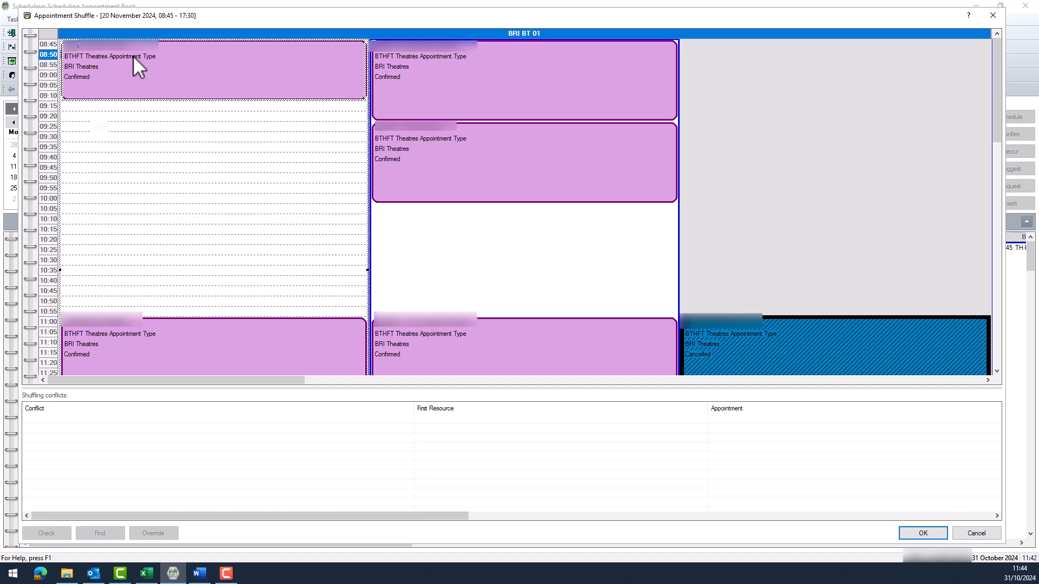
Move the 08:45 appointment from the BRI BT 01 morning (AM_EL) session to the 10:05 slot of the all-day (AD_EL) session
{"action": "mouse_move", "coordinate": [133, 57]}
{"action": "left_mouse_down"}
{"action": "mouse_move", "coordinate": [165, 115]}
{"action": "mouse_move", "coordinate": [268, 186]}
{"action": "mouse_move", "coordinate": [407, 210]}
{"action": "left_mouse_up"}
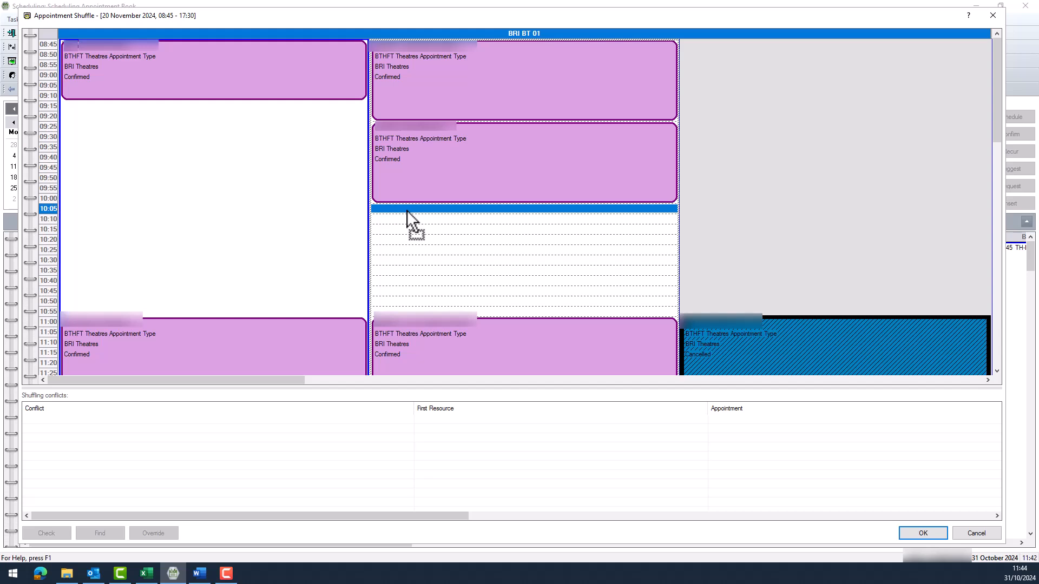
{"action": "left_click_drag", "start_coordinate": [407, 210], "coordinate": [407, 210]}
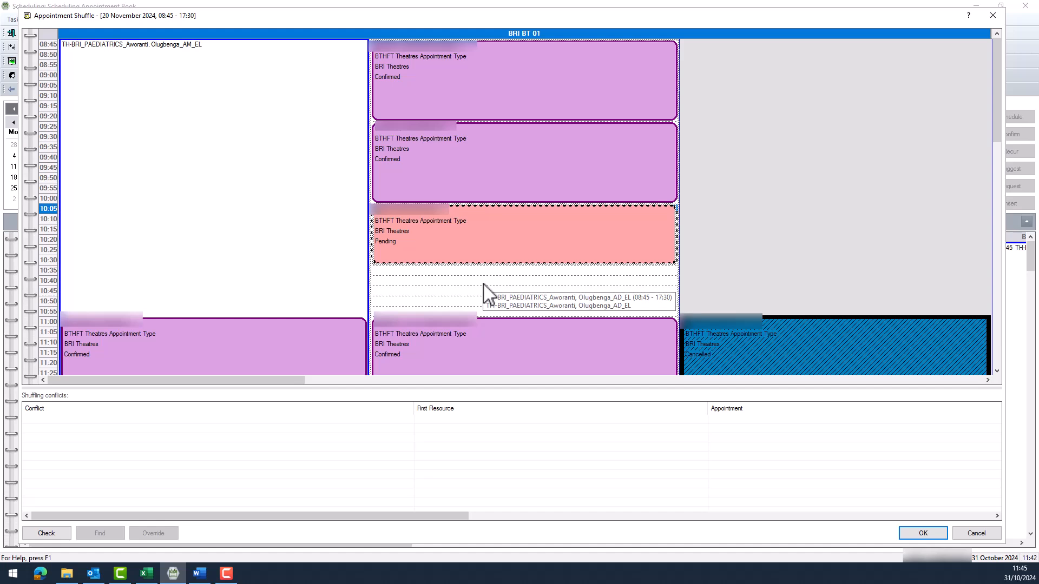
Move the morning session's 11:40 appointment to 10:35 in the all-day session, shifting that session's 11:00 appointment to 11:05
{"action": "scroll", "coordinate": [486, 292], "scroll_direction": "down", "scroll_amount": 6}
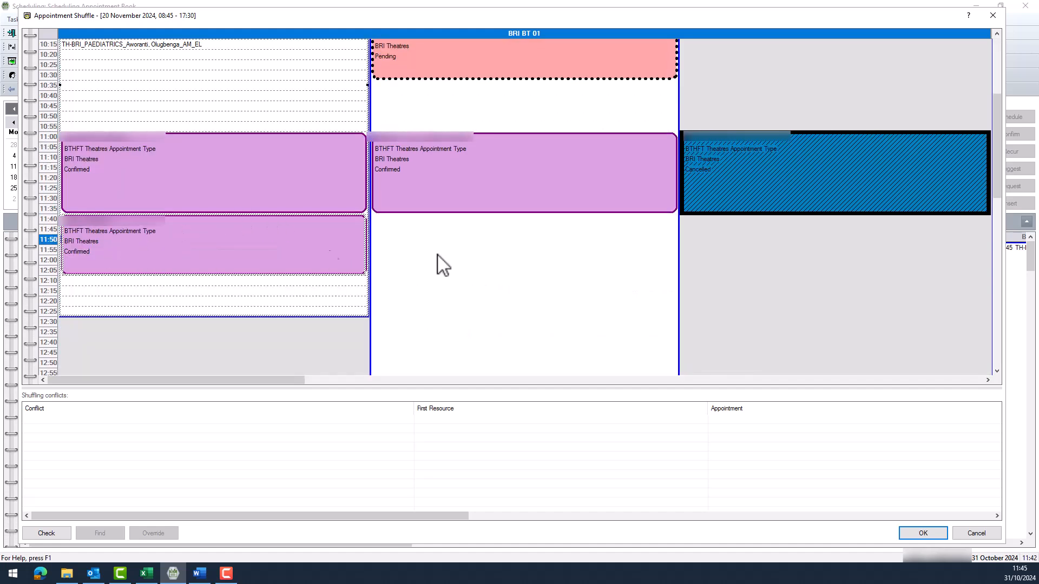
{"action": "left_click", "coordinate": [385, 130]}
{"action": "left_click", "coordinate": [152, 242]}
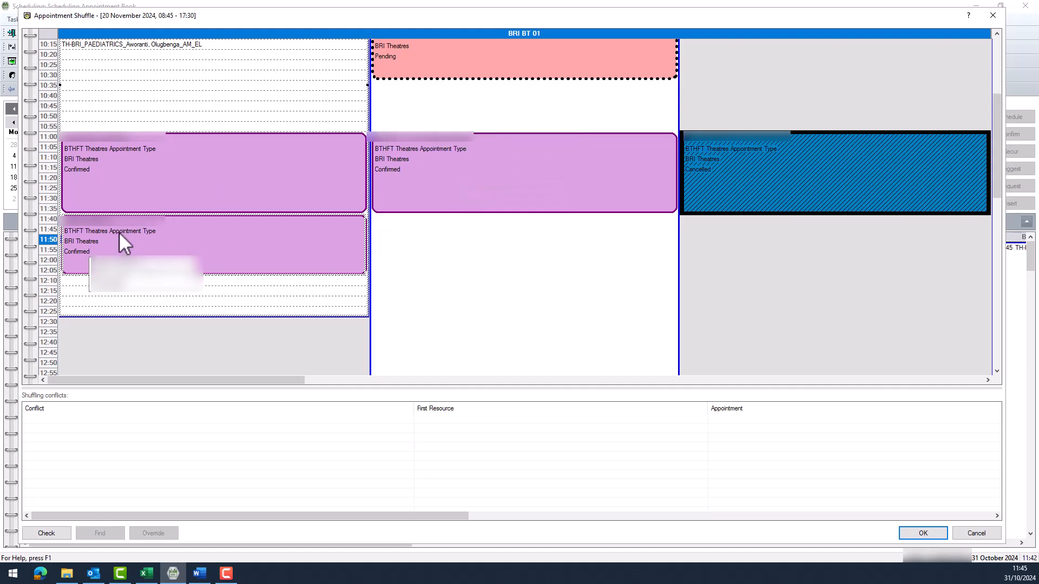
{"action": "left_click", "coordinate": [410, 142]}
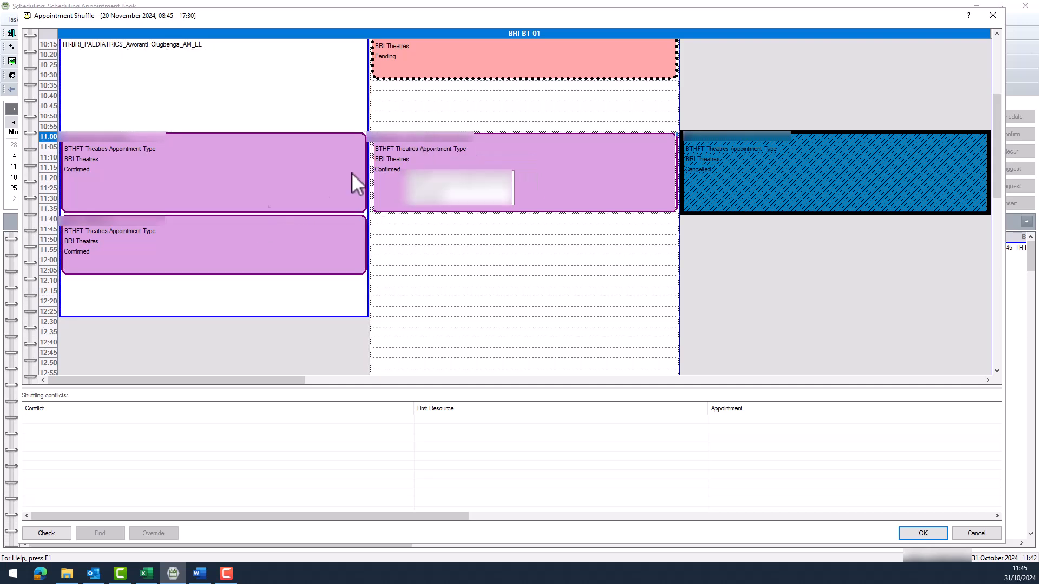
{"action": "left_click", "coordinate": [164, 242]}
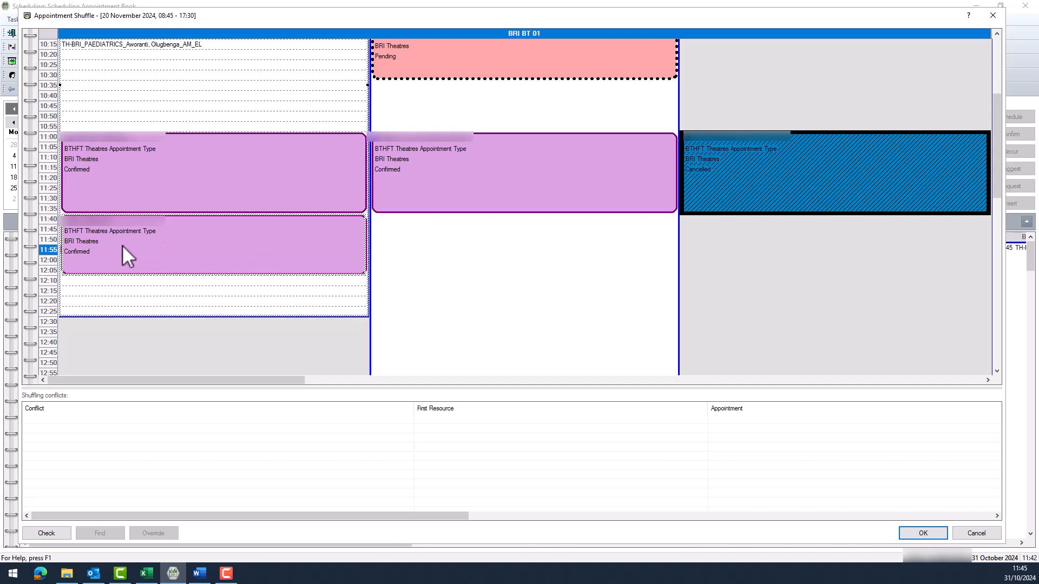
{"action": "mouse_move", "coordinate": [122, 245]}
{"action": "left_mouse_down"}
{"action": "mouse_move", "coordinate": [337, 250]}
{"action": "mouse_move", "coordinate": [424, 87]}
{"action": "left_mouse_up"}
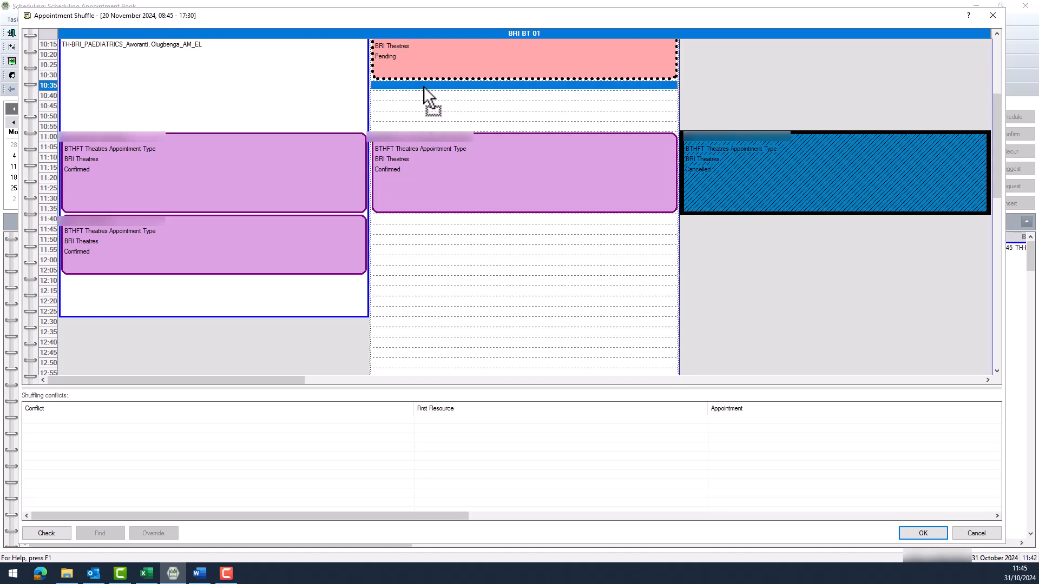
{"action": "left_click_drag", "start_coordinate": [424, 86], "coordinate": [424, 86]}
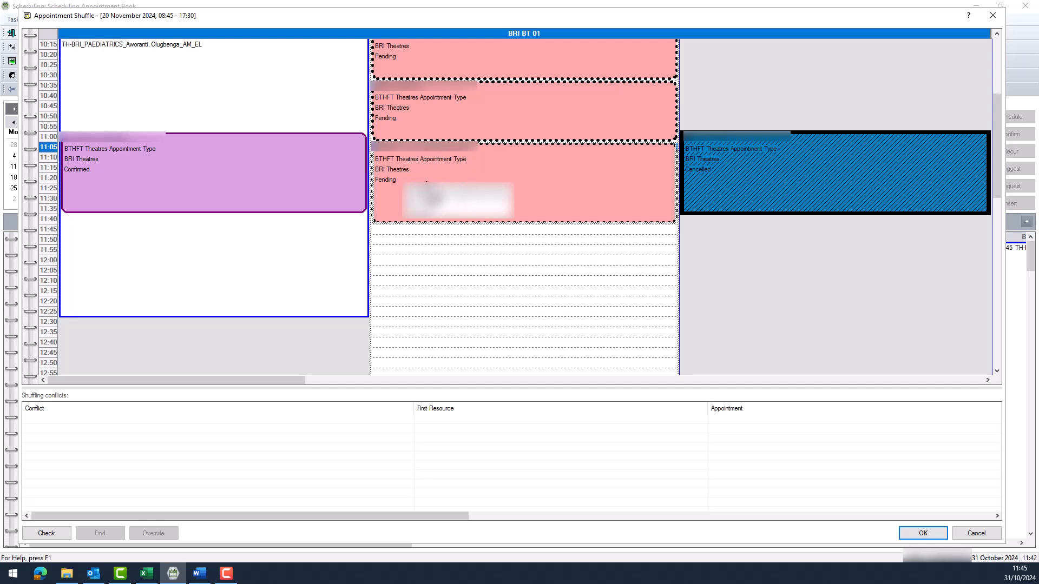
Move the remaining 11:00 appointment from the morning session to the 11:45 slot of the all-day session
{"action": "scroll", "coordinate": [403, 100], "scroll_direction": "up", "scroll_amount": 5}
{"action": "scroll", "coordinate": [416, 170], "scroll_direction": "up", "scroll_amount": 2}
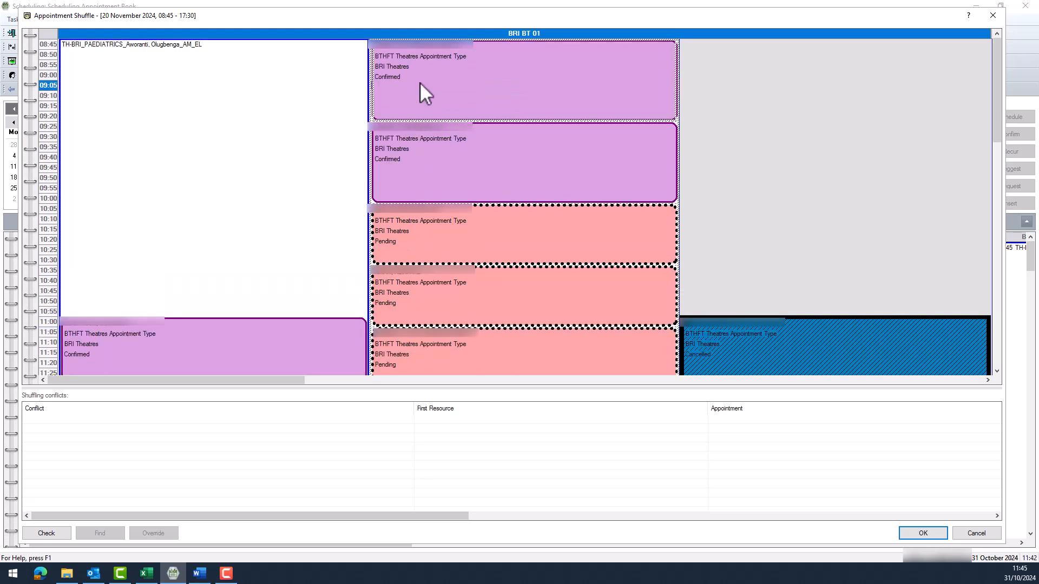
{"action": "scroll", "coordinate": [420, 82], "scroll_direction": "down", "scroll_amount": 2}
{"action": "scroll", "coordinate": [336, 270], "scroll_direction": "down", "scroll_amount": 3}
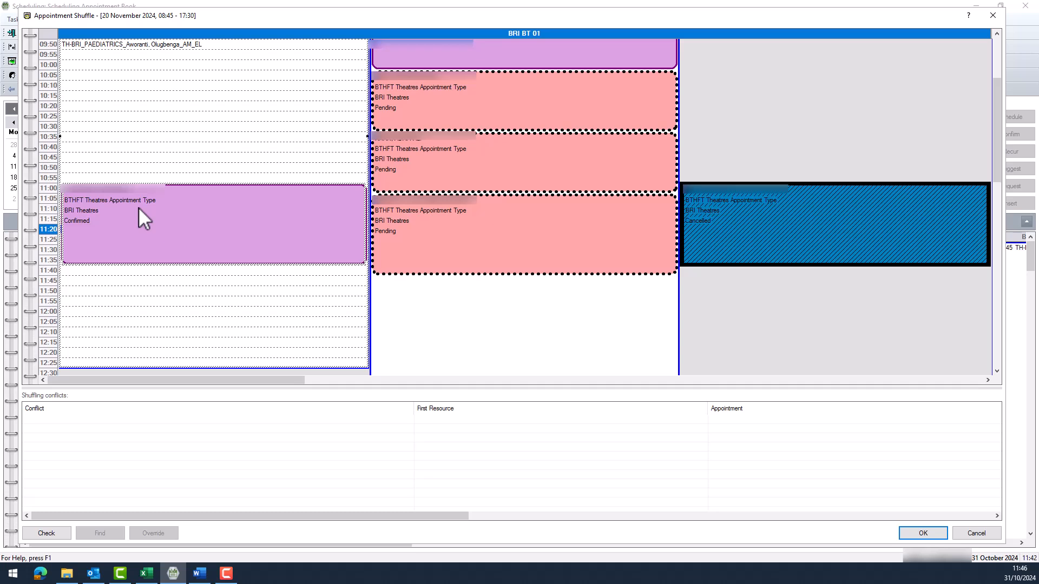
{"action": "left_click", "coordinate": [139, 207]}
{"action": "mouse_move", "coordinate": [139, 207]}
{"action": "left_mouse_down"}
{"action": "mouse_move", "coordinate": [213, 272]}
{"action": "mouse_move", "coordinate": [438, 320]}
{"action": "mouse_move", "coordinate": [426, 283]}
{"action": "left_mouse_up"}
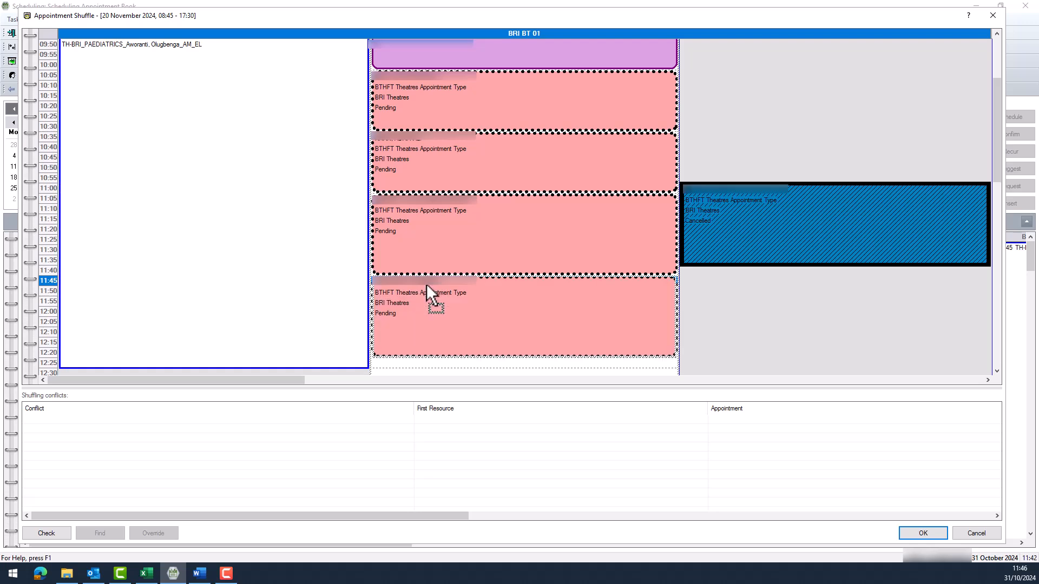
Confirm the shuffle with reason "Previous DNA/Cancel - Rescheduled" and comment "Rearranged the order of the patients"
{"action": "scroll", "coordinate": [558, 292], "scroll_direction": "down", "scroll_amount": 1}
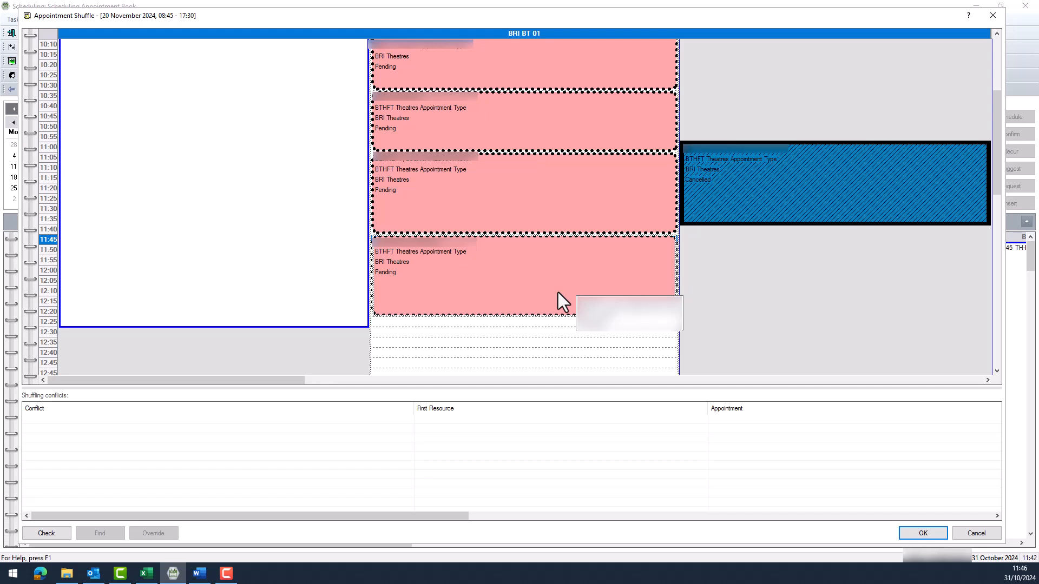
{"action": "left_click", "coordinate": [922, 536]}
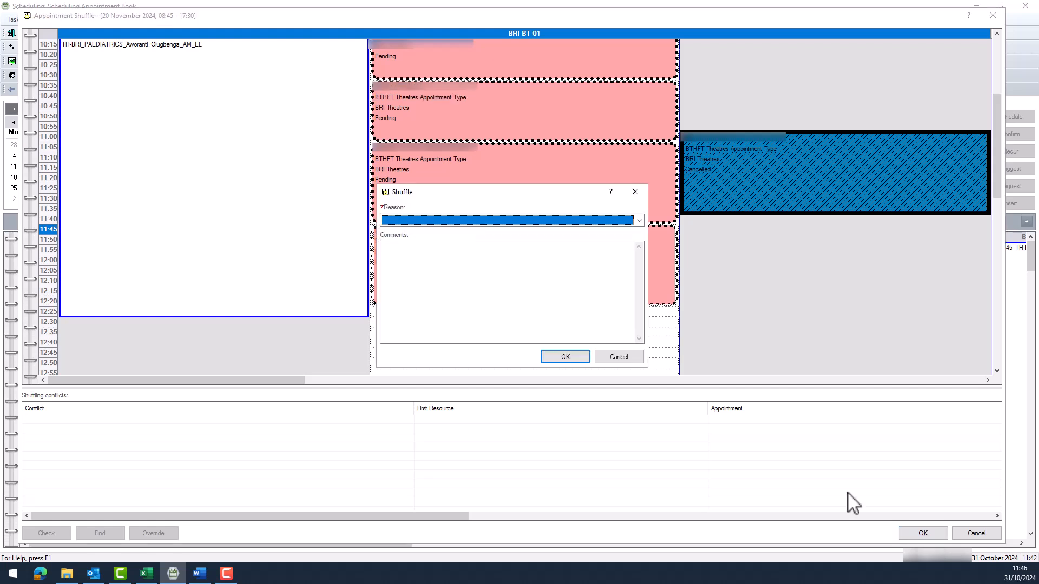
{"action": "left_click", "coordinate": [417, 220]}
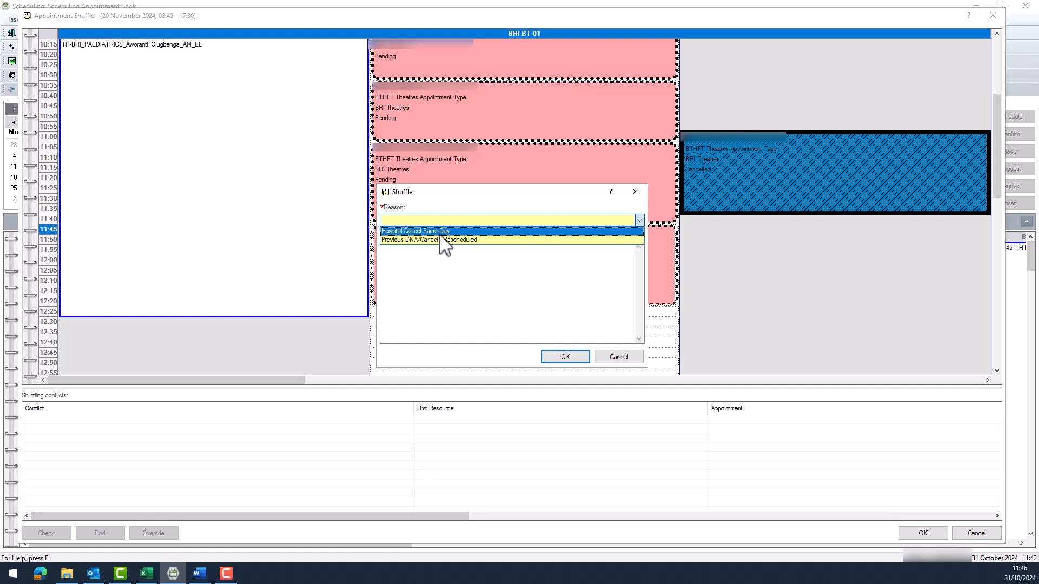
{"action": "left_click", "coordinate": [441, 240]}
{"action": "type", "text": "Rearrange"}
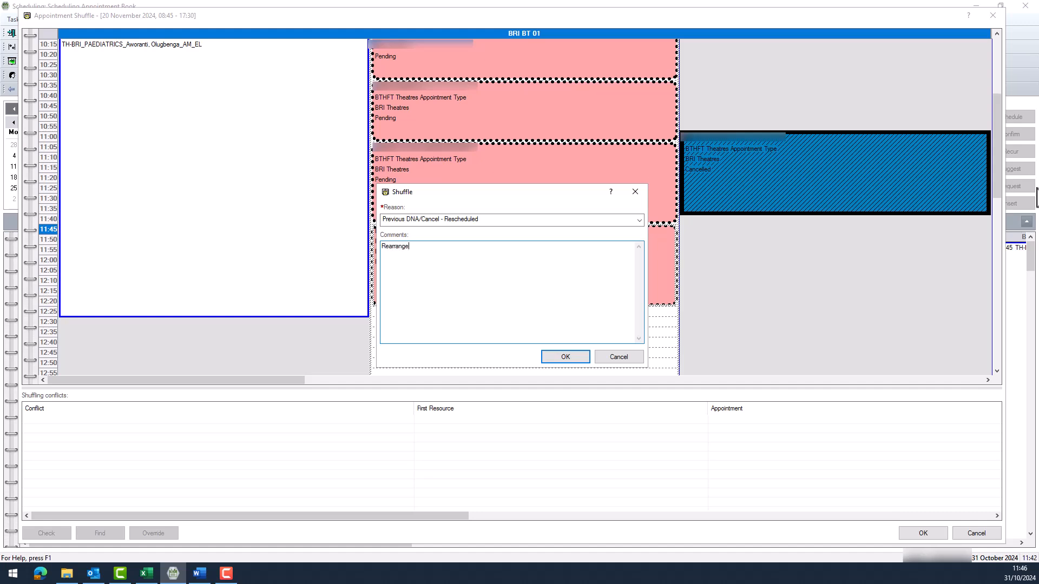
{"action": "type", "text": "d the order of the patients"}
{"action": "left_click", "coordinate": [575, 362]}
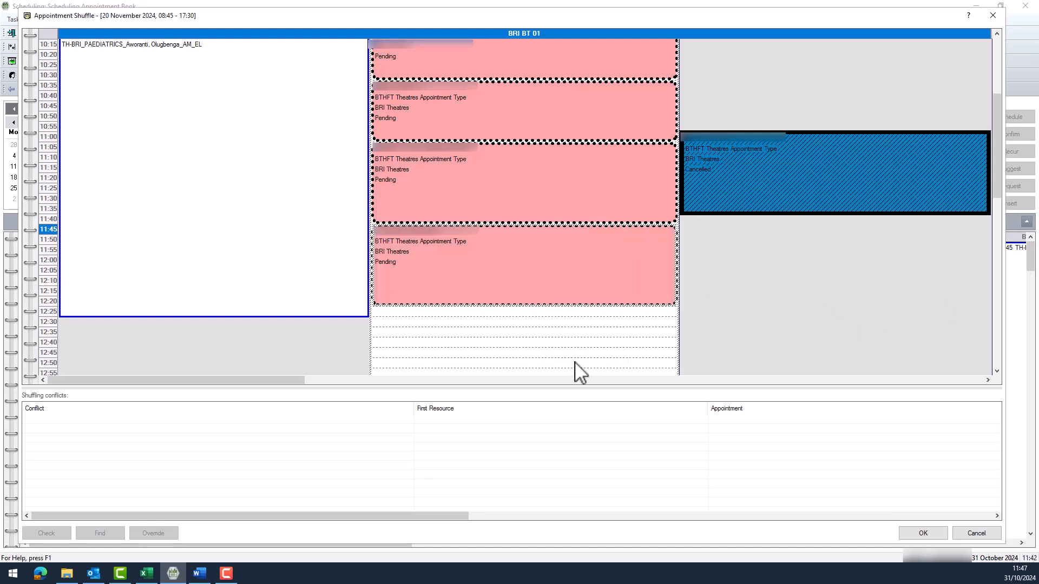